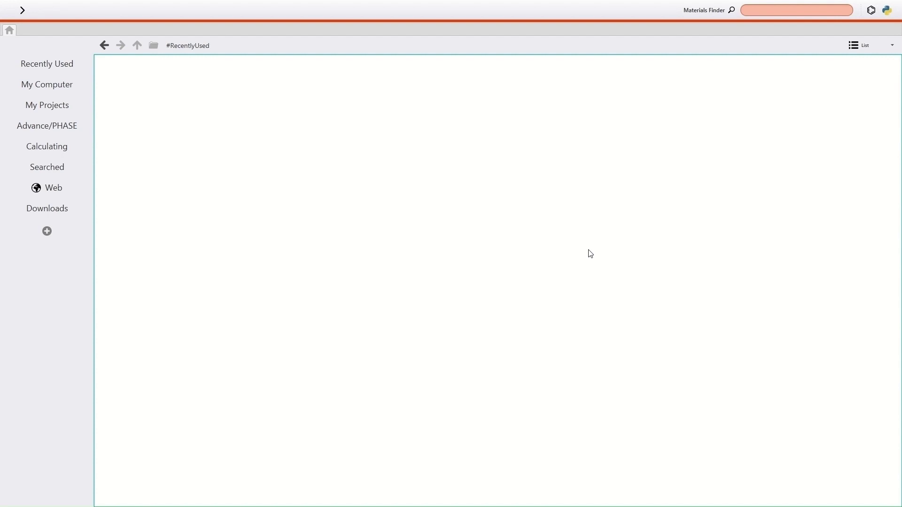
Step: Search Materials Finder for Ni and open mp-23.cif from the six results
{"action": "left_click", "coordinate": [791, 9]}
{"action": "type", "text": "Ni"}
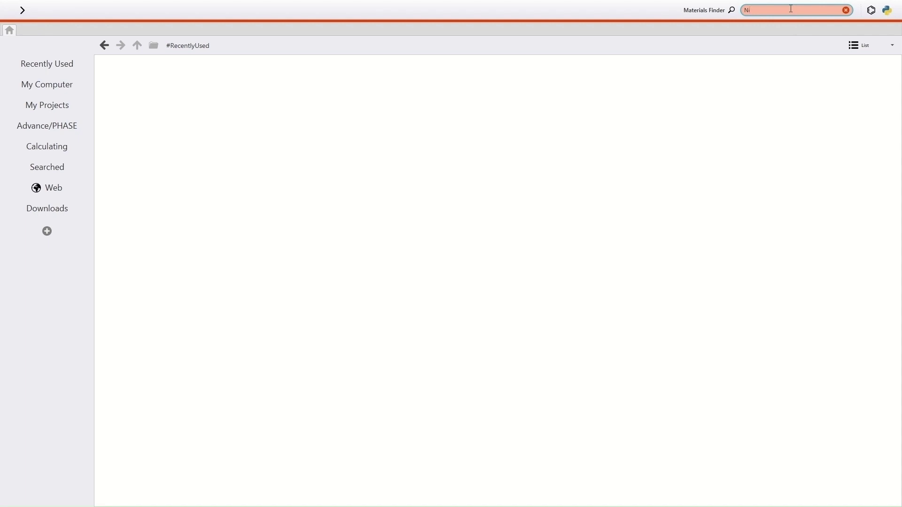
{"action": "key", "text": "Return"}
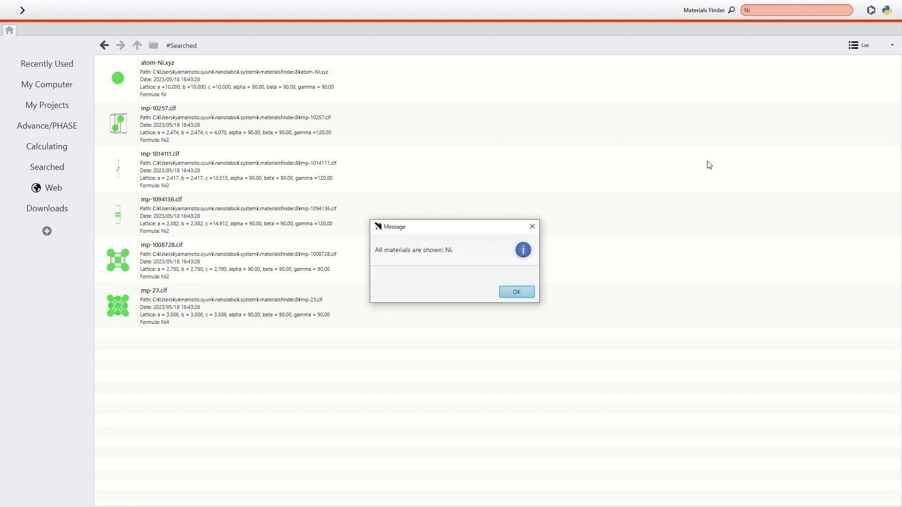
{"action": "left_click", "coordinate": [513, 291]}
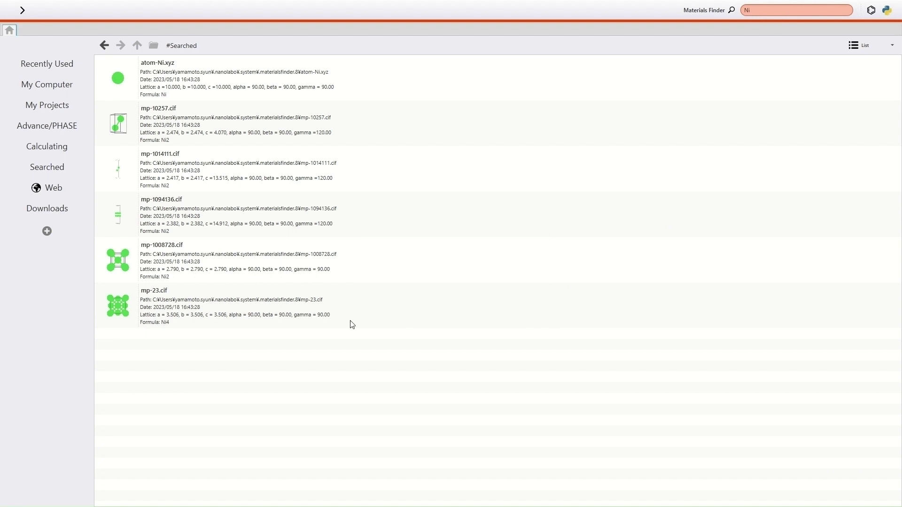
{"action": "left_click", "coordinate": [257, 312]}
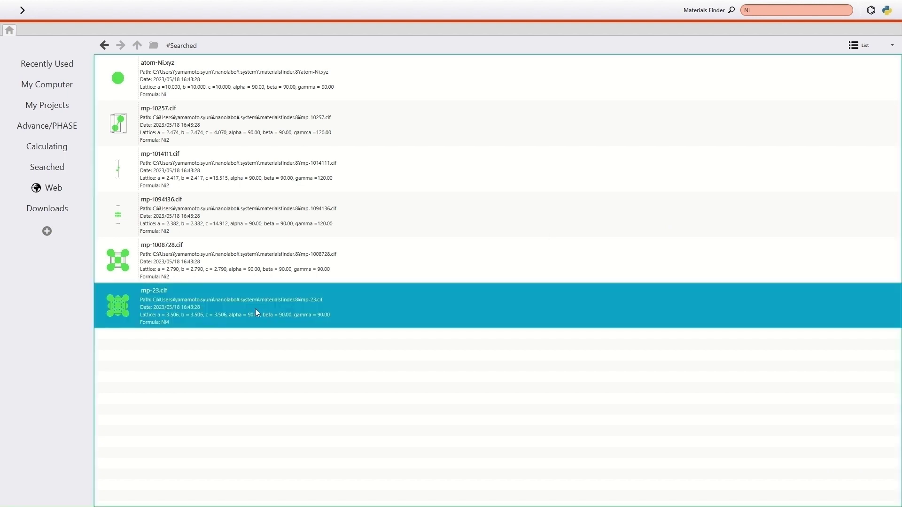
{"action": "double_click", "coordinate": [141, 316]}
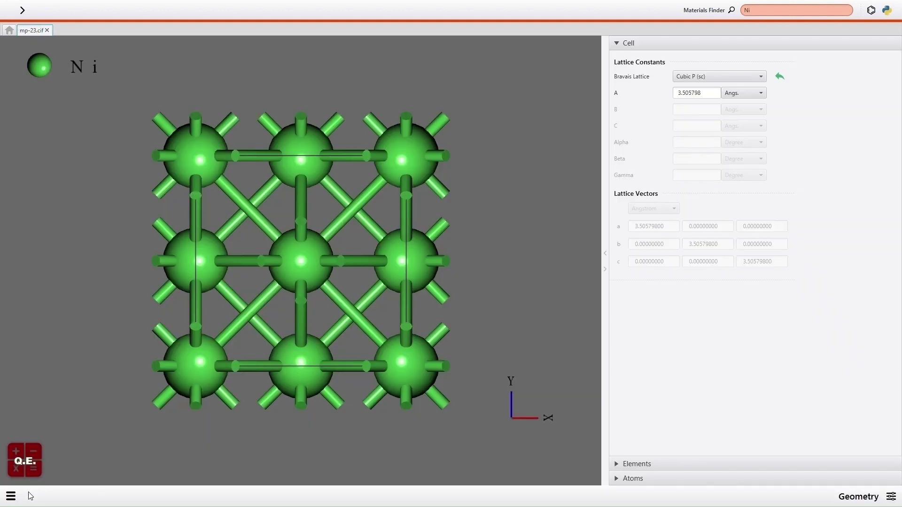
Step: In Modeler's Lattice tab, enter super lattice vectors (1 1 1), (-1 1 0), (1 1 -2)
{"action": "left_click", "coordinate": [11, 496]}
{"action": "left_click", "coordinate": [44, 458]}
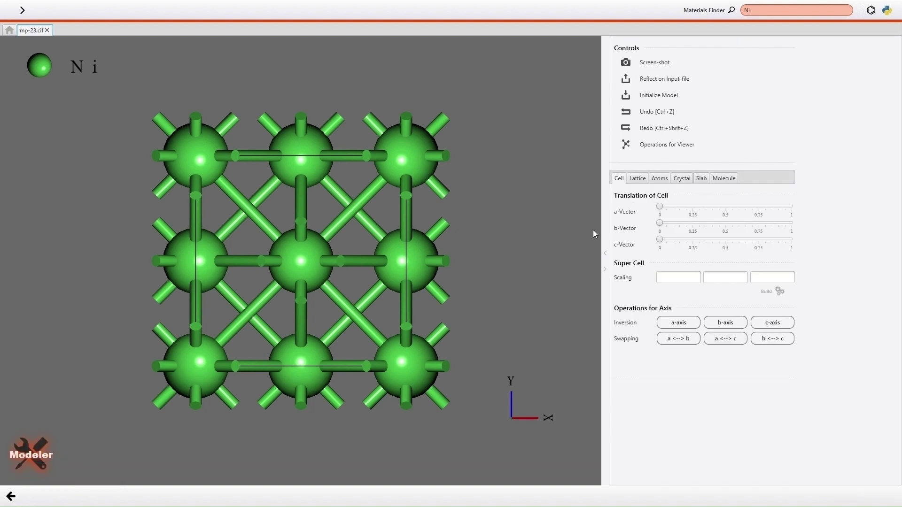
{"action": "left_click", "coordinate": [640, 180]}
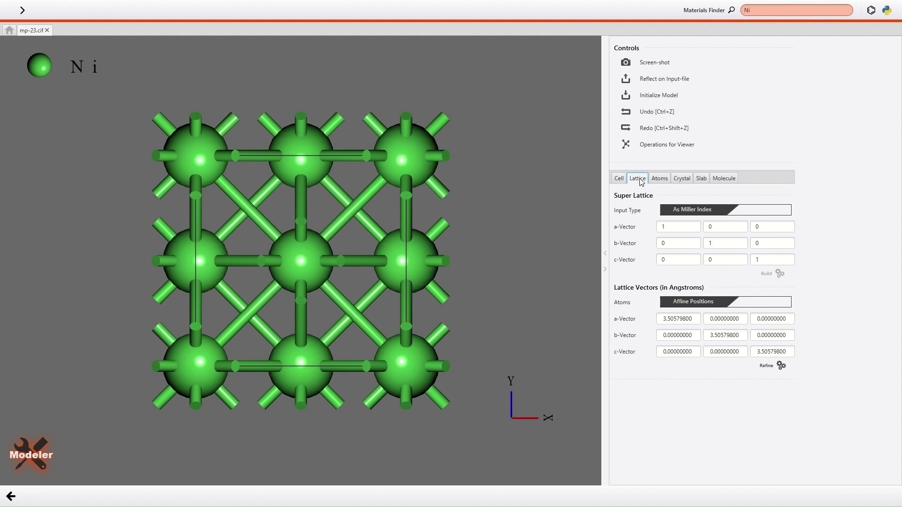
{"action": "left_click", "coordinate": [671, 226]}
{"action": "key", "text": "Tab"}
{"action": "type", "text": "1"}
{"action": "key", "text": "Tab"}
{"action": "type", "text": "1"}
{"action": "key", "text": "Tab"}
{"action": "type", "text": "-1"}
{"action": "key", "text": "Tab"}
{"action": "key", "text": "Tab"}
{"action": "key", "text": "Tab"}
{"action": "type", "text": "1"}
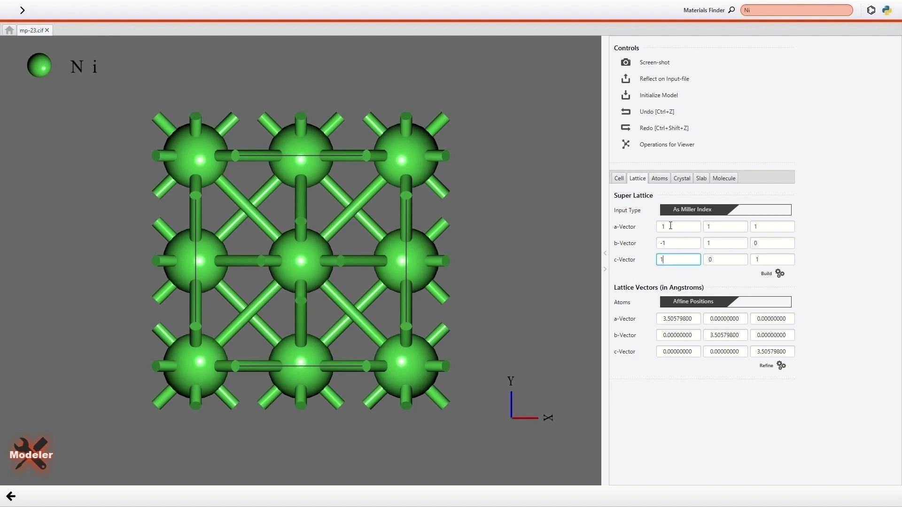
{"action": "key", "text": "Tab"}
{"action": "type", "text": "1"}
{"action": "key", "text": "Tab"}
{"action": "type", "text": "-2"}
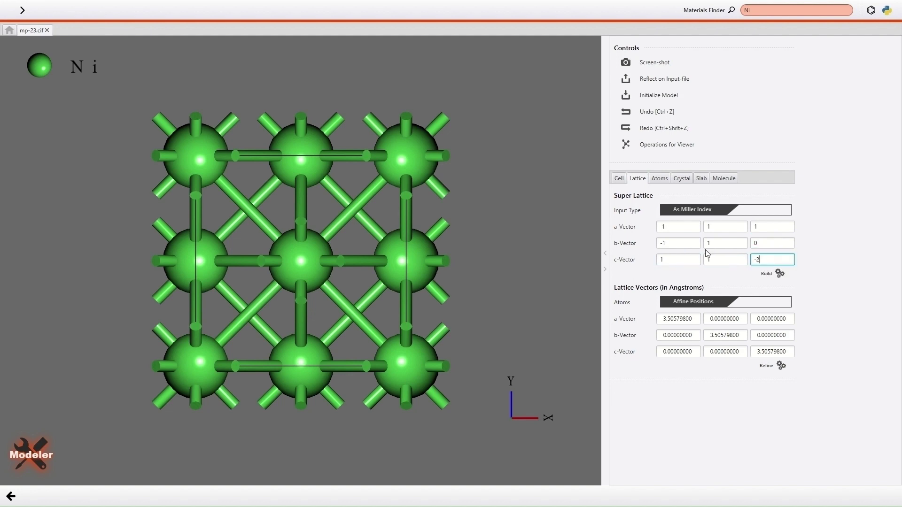
Step: Build the new cell and refine it to orthogonal vectors of about 6.07, 4.96, 8.59 Å
{"action": "left_click", "coordinate": [774, 278]}
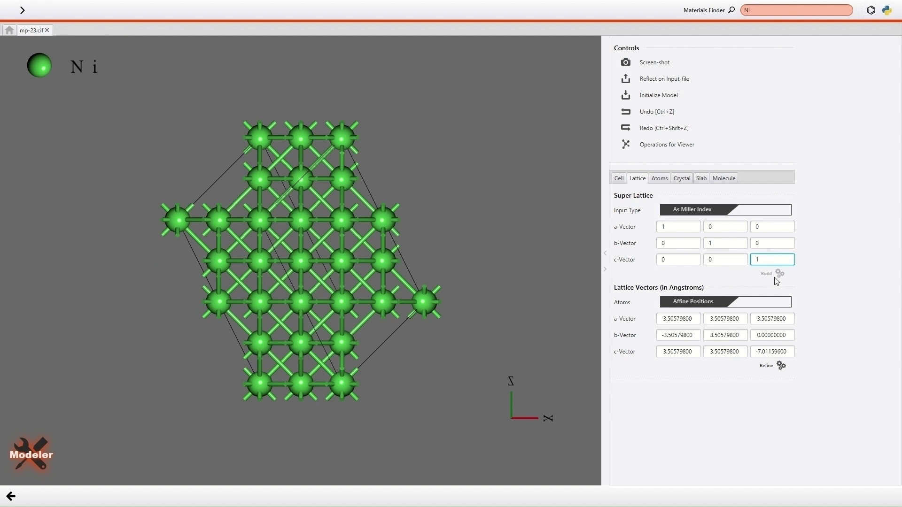
{"action": "left_click", "coordinate": [766, 366]}
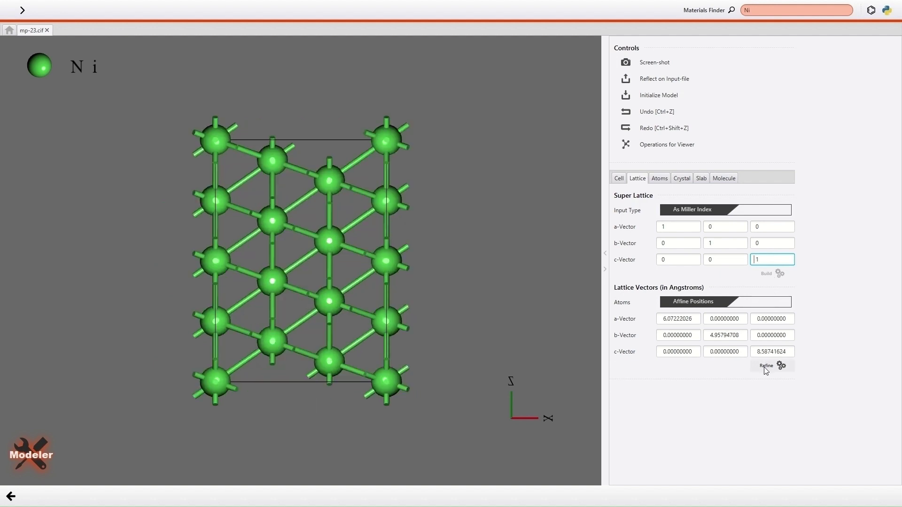
{"action": "left_click_drag", "start_coordinate": [355, 322], "coordinate": [325, 328]}
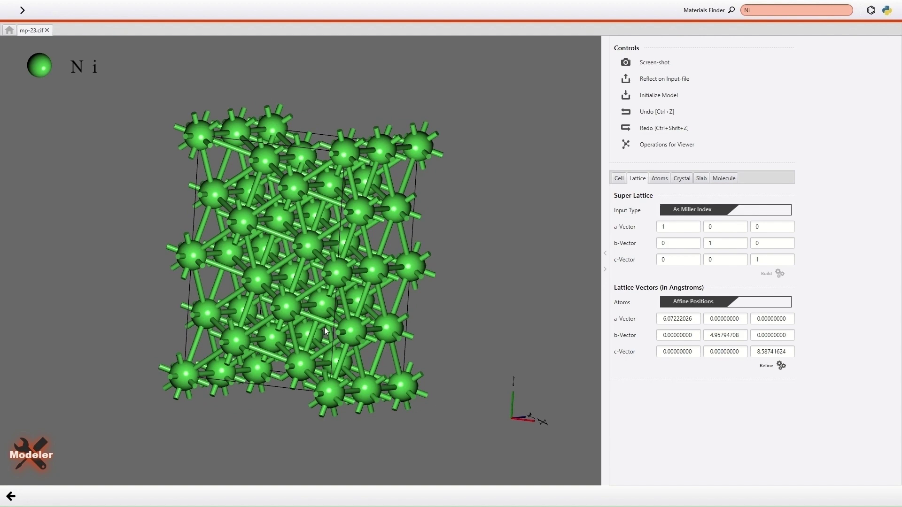
Step: Build a 6×6×4 Ni supercell (36.43 × 29.75 × 34.35 Å) and reflect it into the input file
{"action": "left_click", "coordinate": [614, 177]}
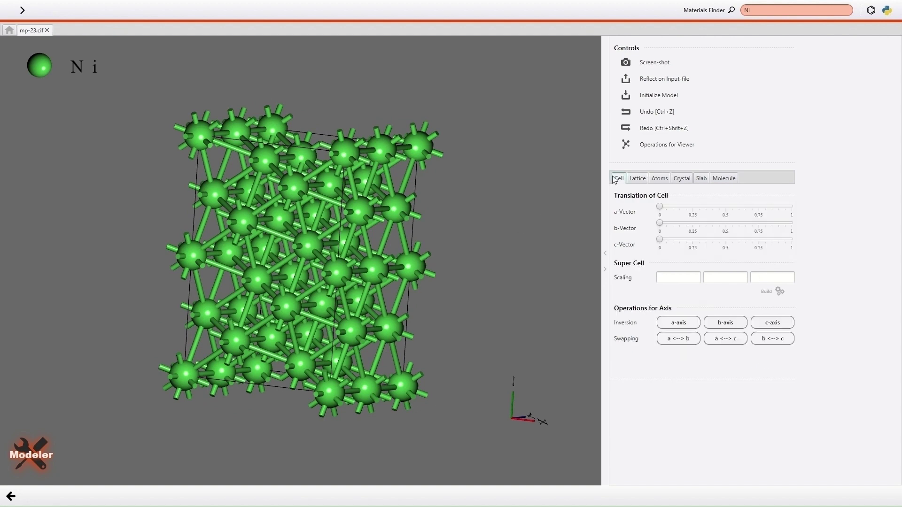
{"action": "left_click", "coordinate": [671, 277]}
{"action": "type", "text": "6"}
{"action": "key", "text": "Tab"}
{"action": "type", "text": "6"}
{"action": "key", "text": "Tab"}
{"action": "type", "text": "4"}
{"action": "left_click", "coordinate": [772, 295]}
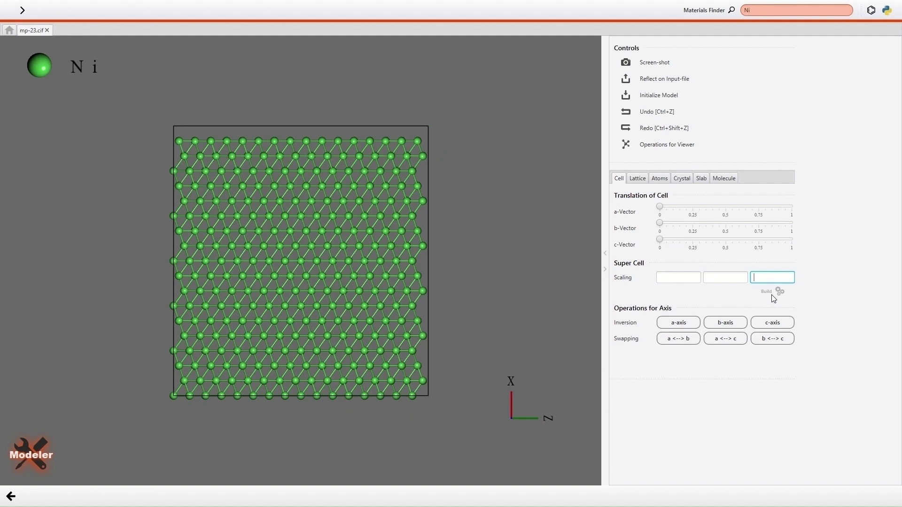
{"action": "left_click", "coordinate": [626, 80]}
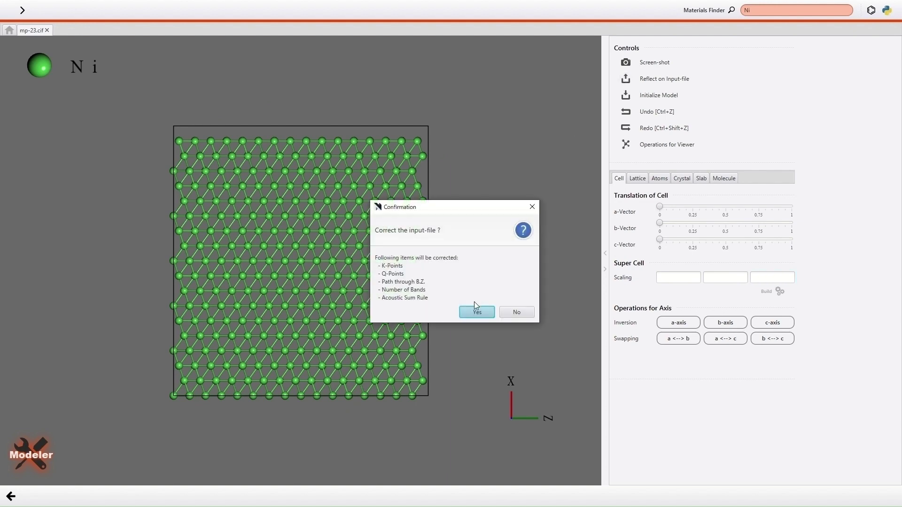
{"action": "left_click", "coordinate": [472, 312]}
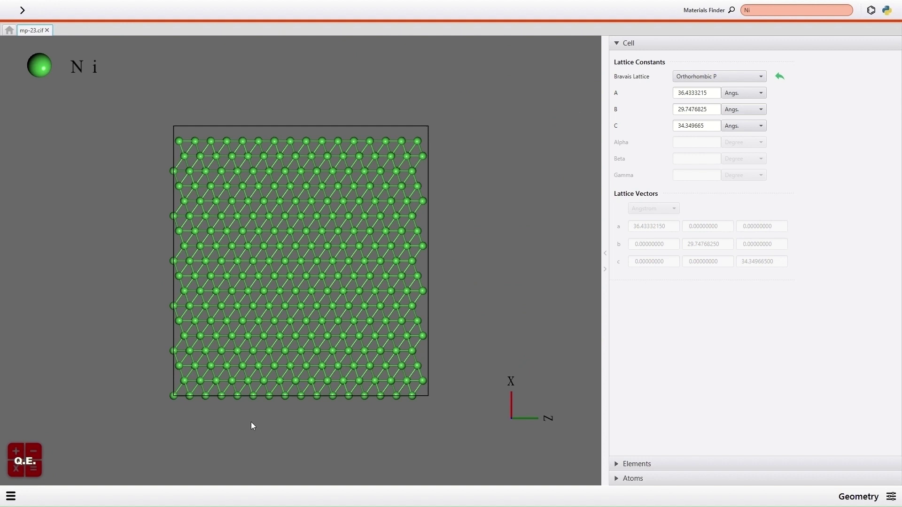
Step: Switch the calculator to LAMMPS
{"action": "left_click", "coordinate": [17, 494]}
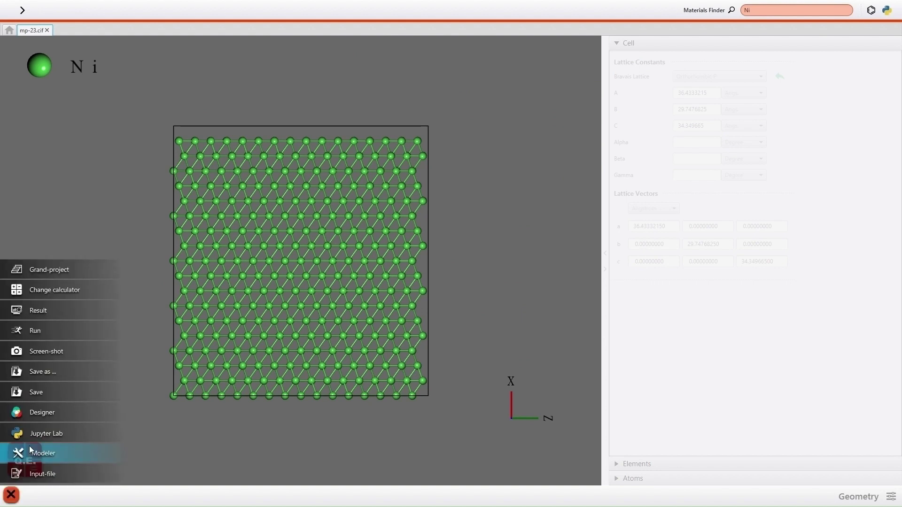
{"action": "left_click", "coordinate": [52, 292]}
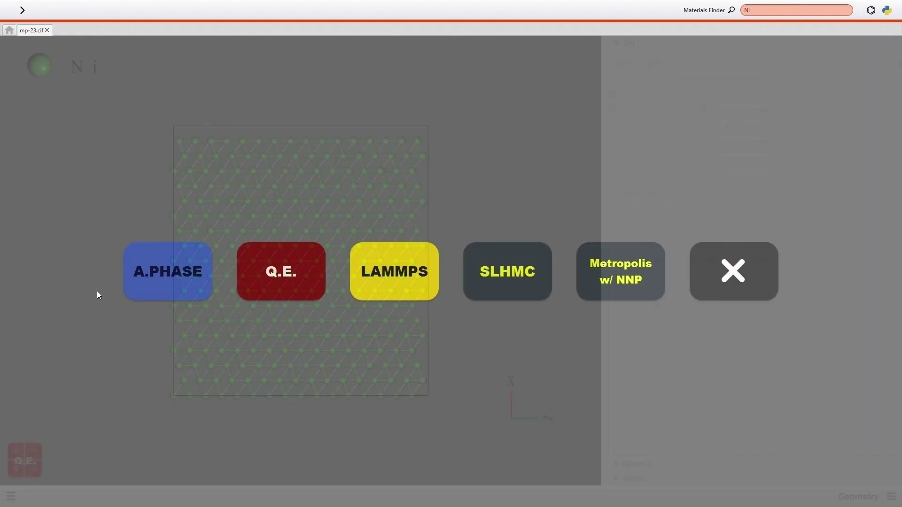
{"action": "left_click", "coordinate": [381, 290]}
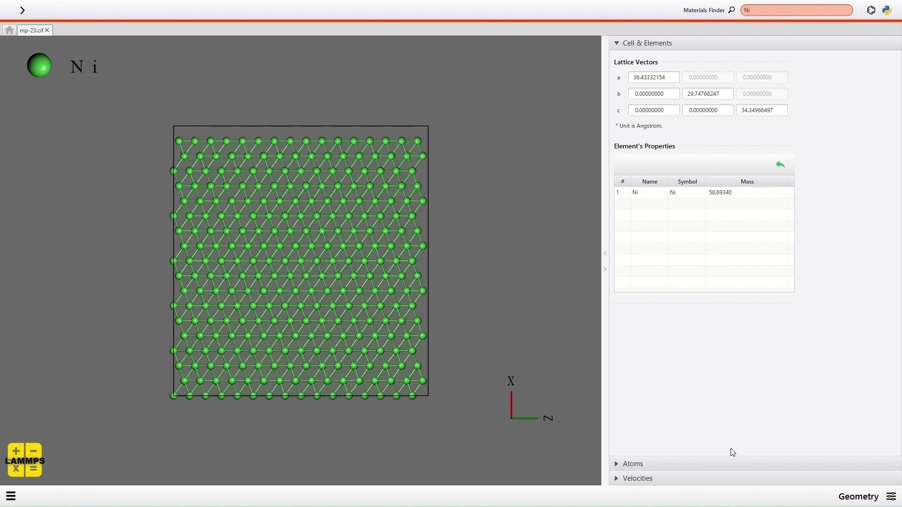
Step: Set the force field type to EAM / MEAM
{"action": "left_click", "coordinate": [891, 497]}
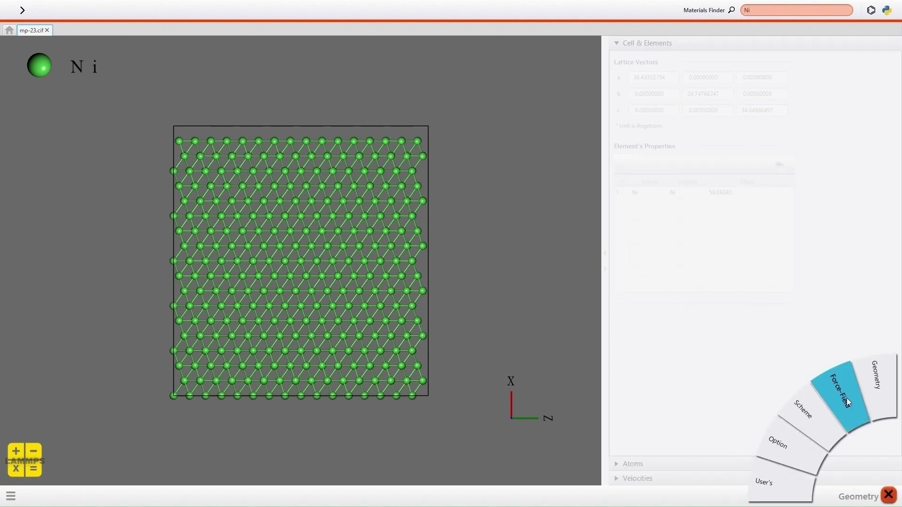
{"action": "left_click", "coordinate": [843, 400]}
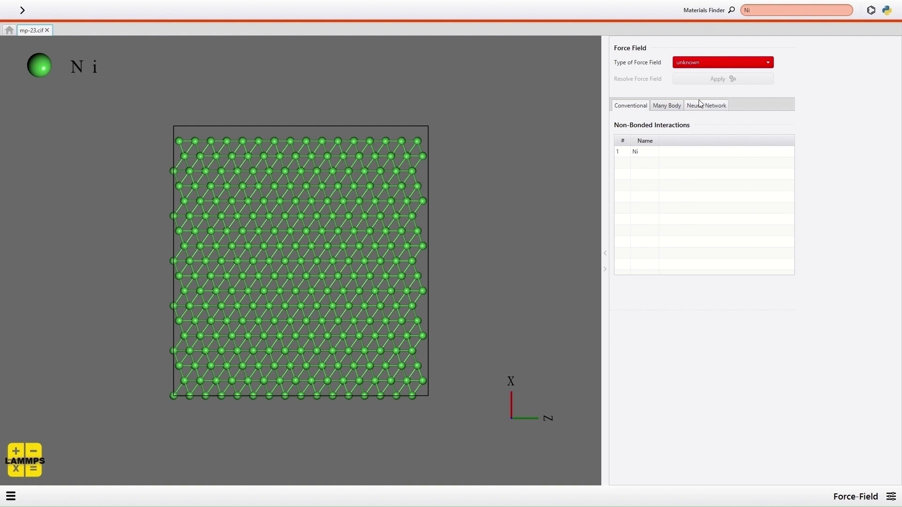
{"action": "left_click", "coordinate": [702, 69]}
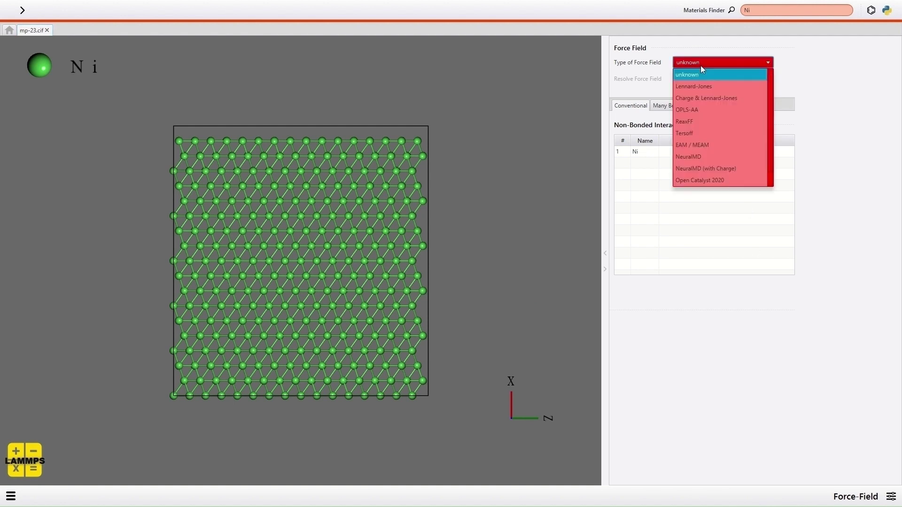
{"action": "left_click", "coordinate": [713, 146]}
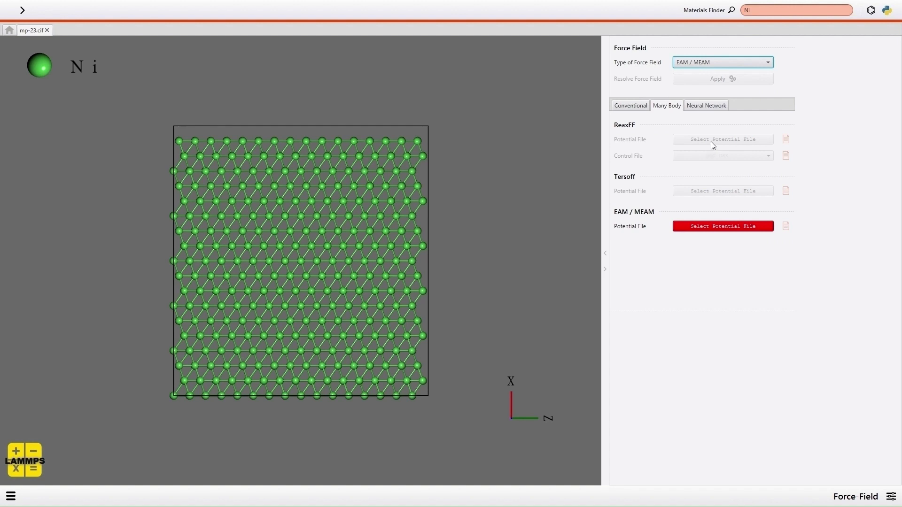
{"action": "left_click", "coordinate": [731, 224]}
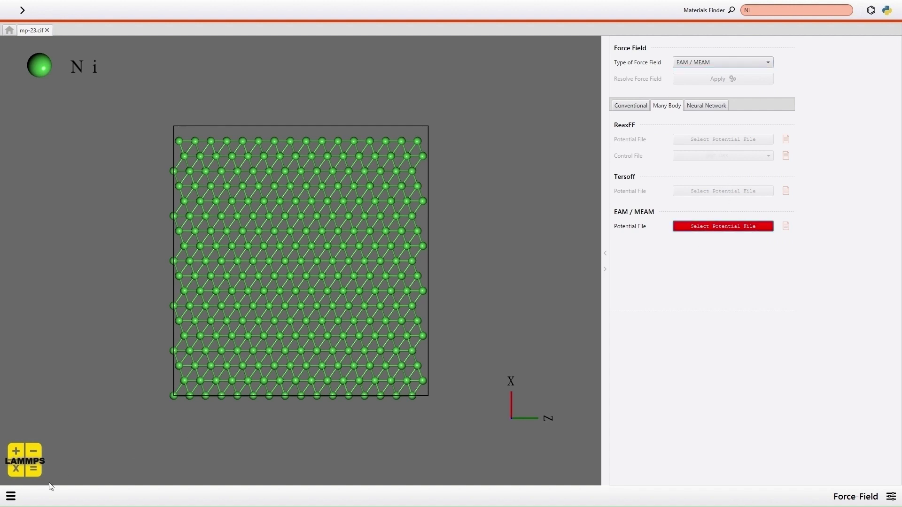
{"action": "left_click", "coordinate": [11, 497]}
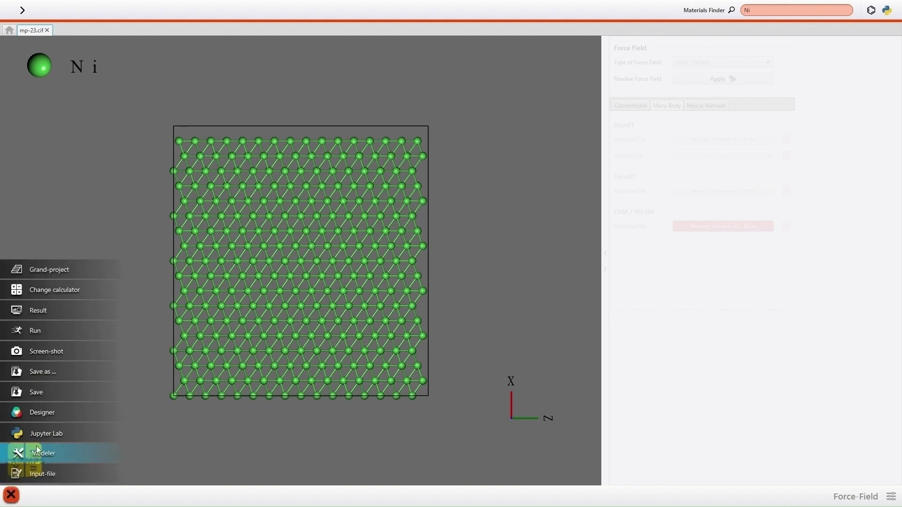
Step: Save the project as Ni_deform
{"action": "left_click", "coordinate": [37, 393]}
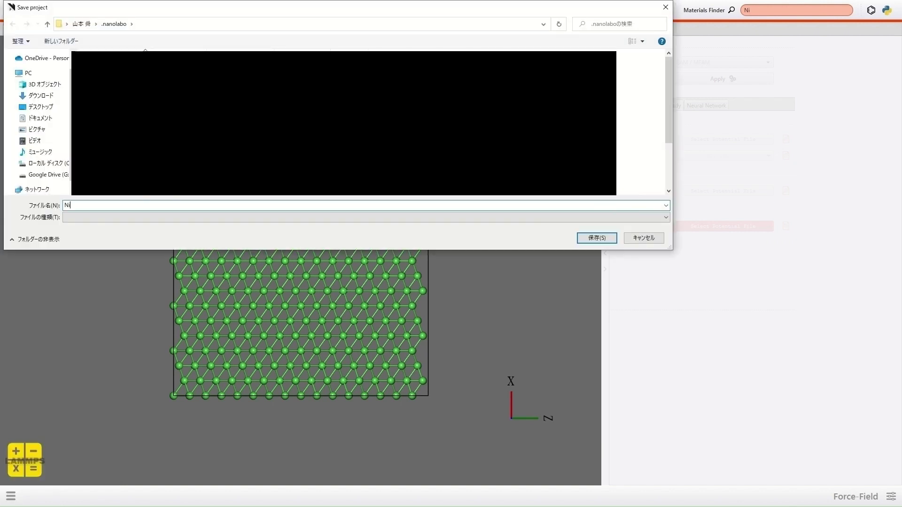
{"action": "type", "text": "_deform"}
{"action": "key", "text": "Return"}
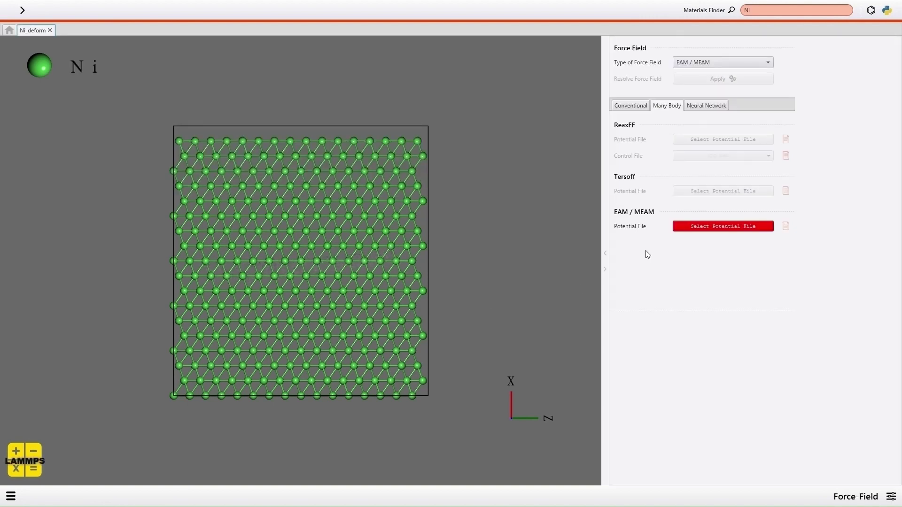
Step: Load Ni_u3.eam as the EAM / MEAM potential file
{"action": "left_click", "coordinate": [698, 227]}
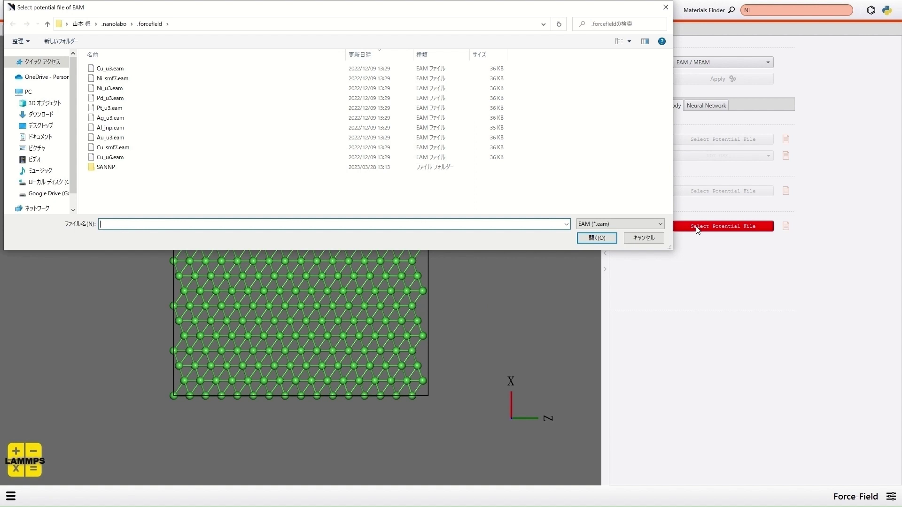
{"action": "left_click", "coordinate": [120, 90]}
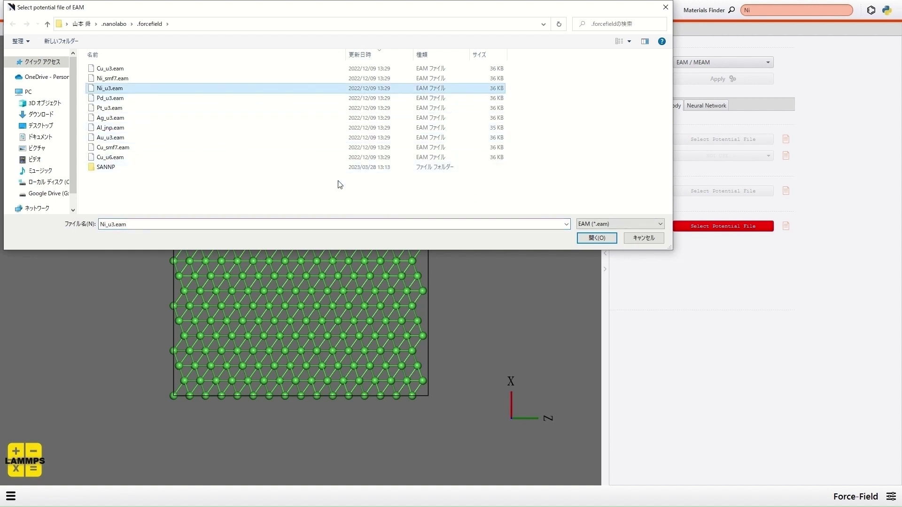
{"action": "left_click", "coordinate": [590, 240]}
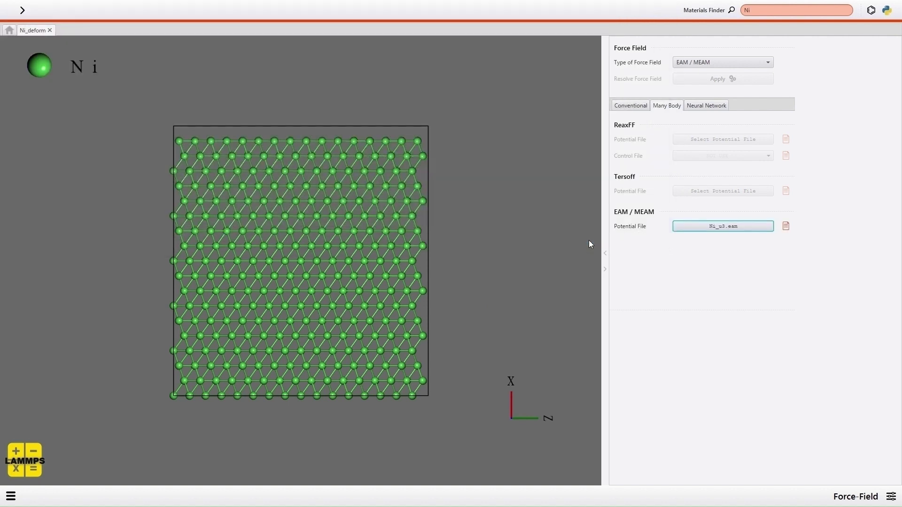
{"action": "left_click", "coordinate": [894, 501]}
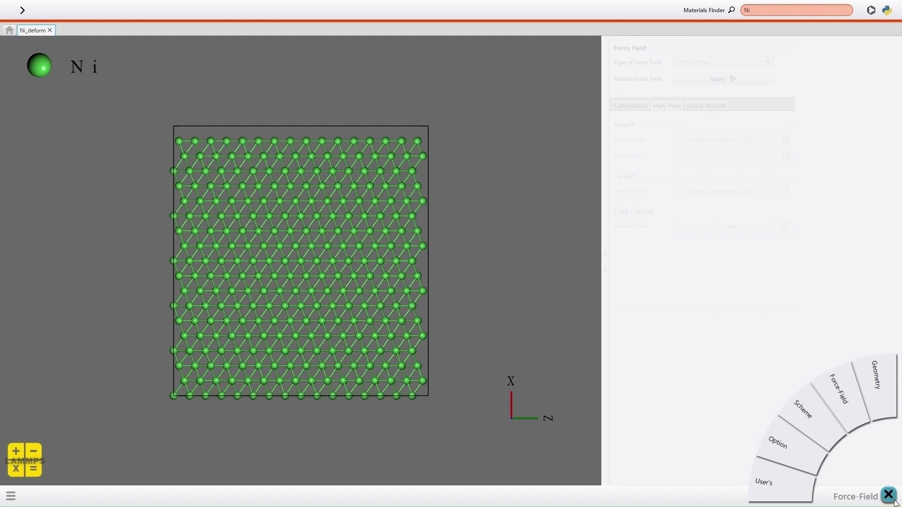
Step: Replace the Optimization scheme with an isotropic NPT scheme, 1 fs step, 200000 steps
{"action": "left_click", "coordinate": [815, 422]}
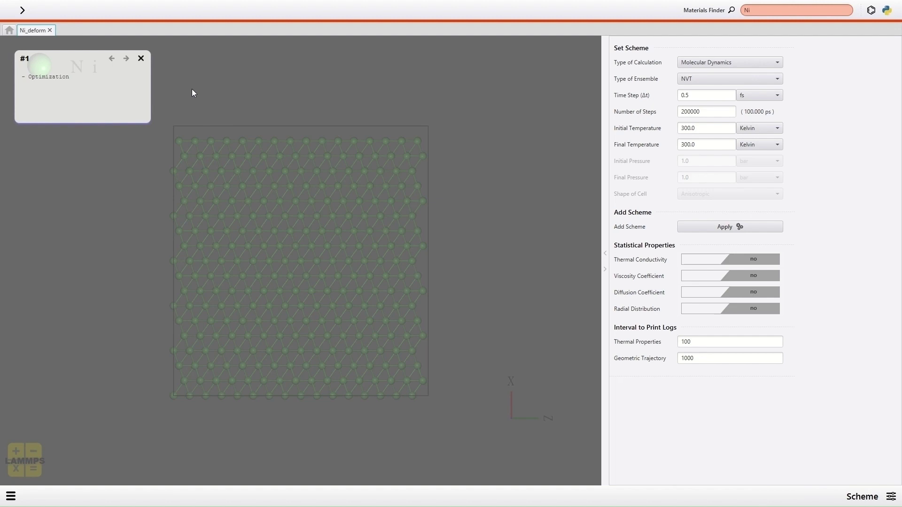
{"action": "left_click", "coordinate": [141, 60]}
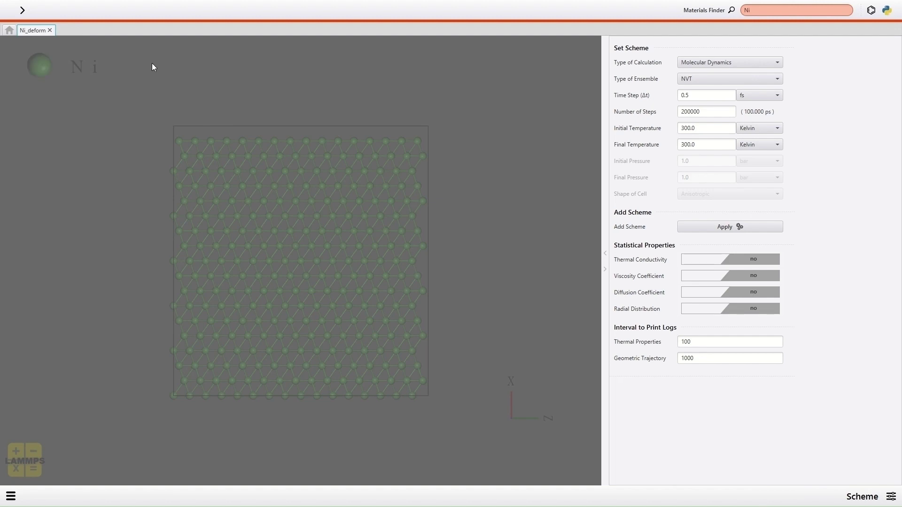
{"action": "left_click", "coordinate": [691, 79]}
{"action": "left_click", "coordinate": [702, 125]}
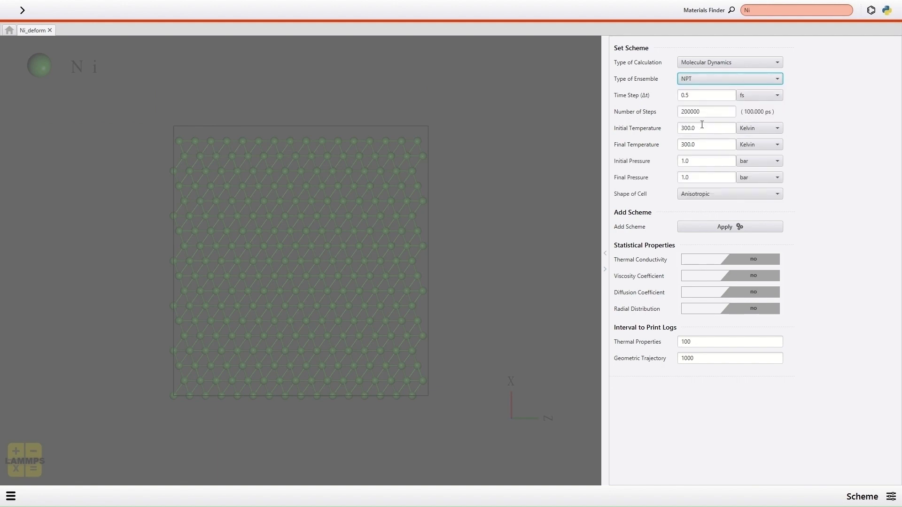
{"action": "double_click", "coordinate": [699, 96]}
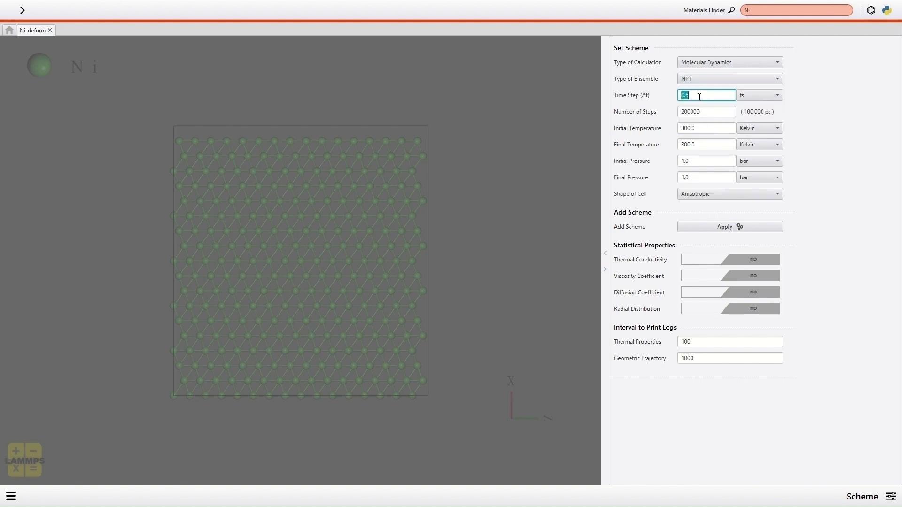
{"action": "type", "text": "1"}
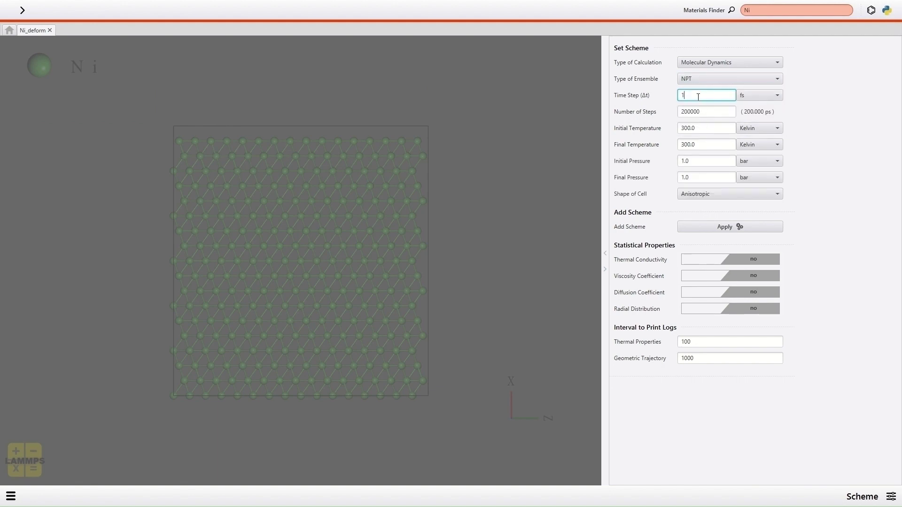
{"action": "left_click", "coordinate": [713, 197]}
{"action": "left_click", "coordinate": [712, 206]}
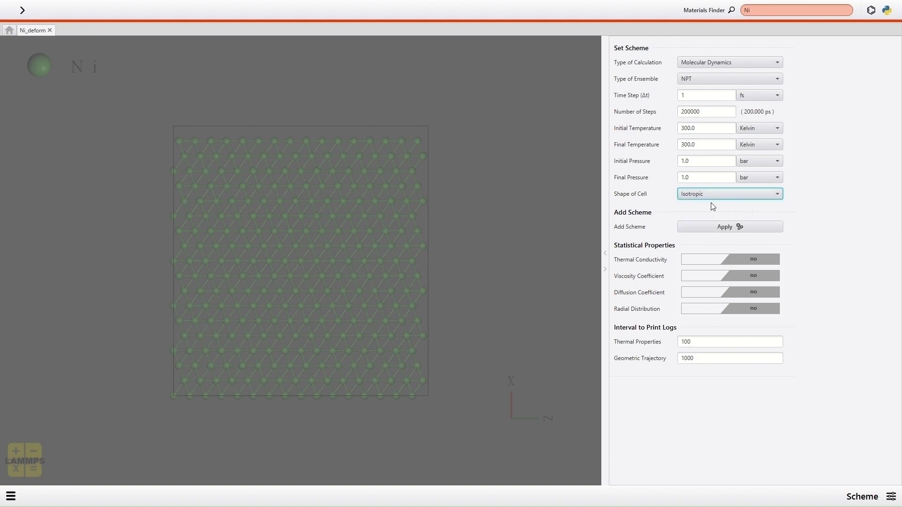
{"action": "left_click", "coordinate": [714, 227]}
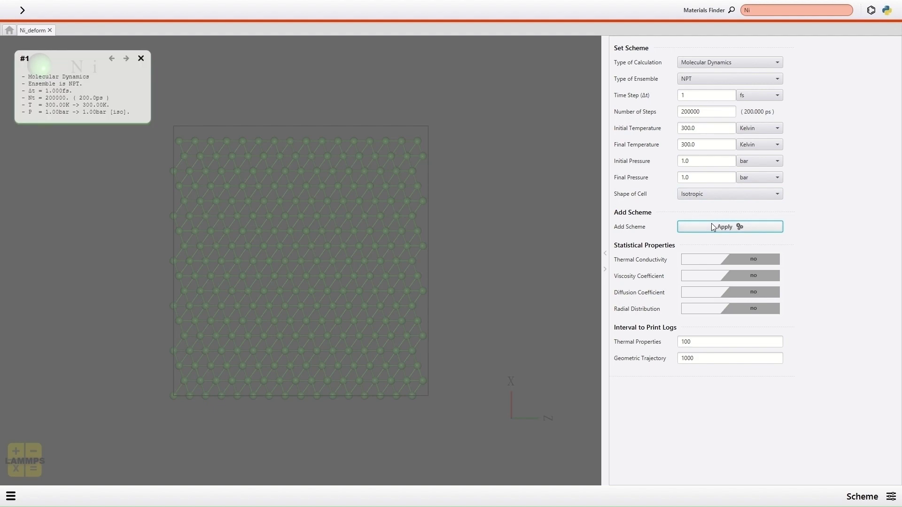
Step: Add a second NPT scheme with 1000000 steps (1 ns)
{"action": "left_click", "coordinate": [703, 112]}
{"action": "double_click", "coordinate": [704, 112]}
{"action": "type", "text": "1000000"}
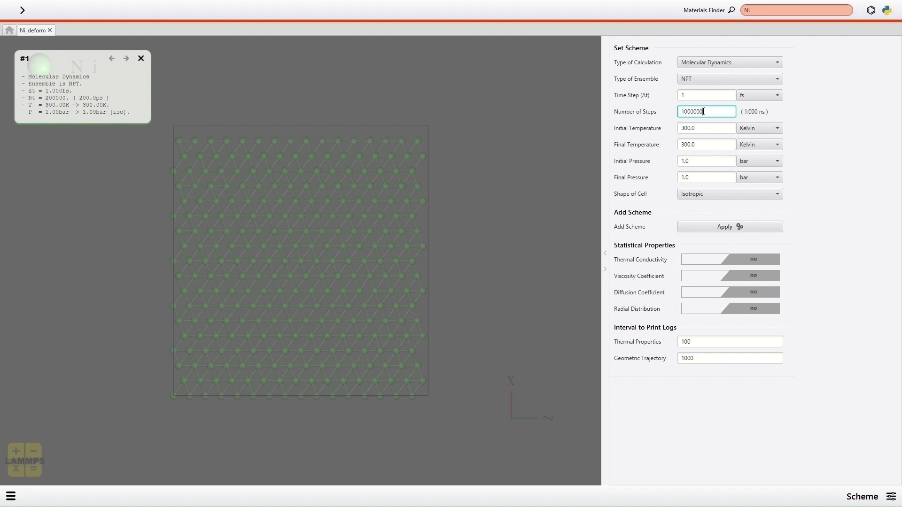
{"action": "left_click", "coordinate": [714, 228]}
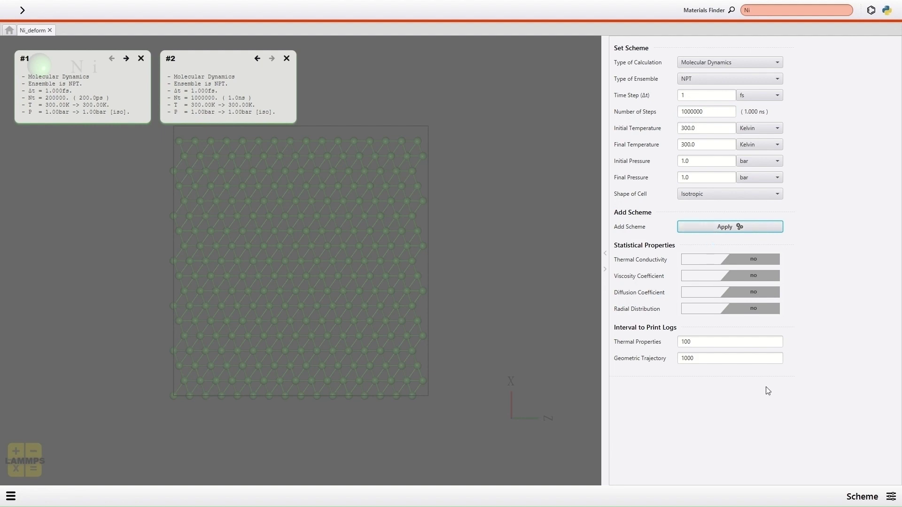
Step: Target the optional operations settings at scheme #2
{"action": "left_click", "coordinate": [891, 498]}
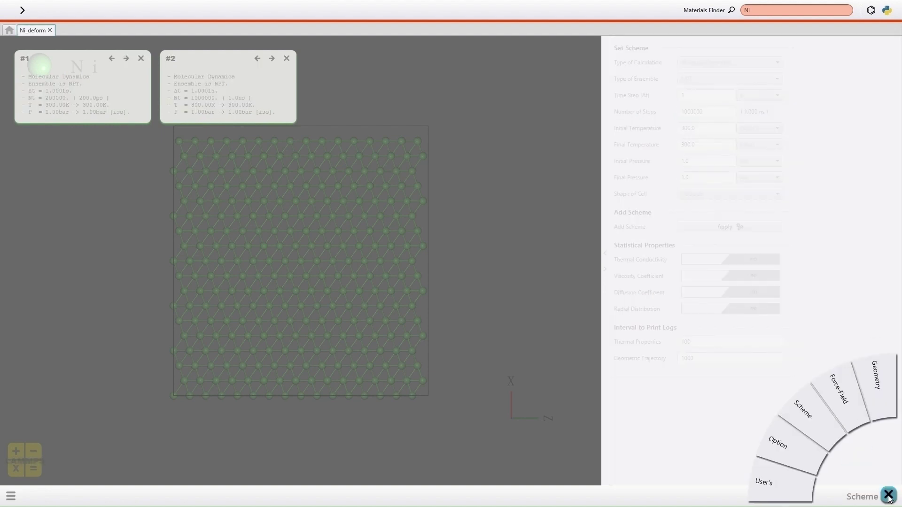
{"action": "left_click", "coordinate": [790, 447]}
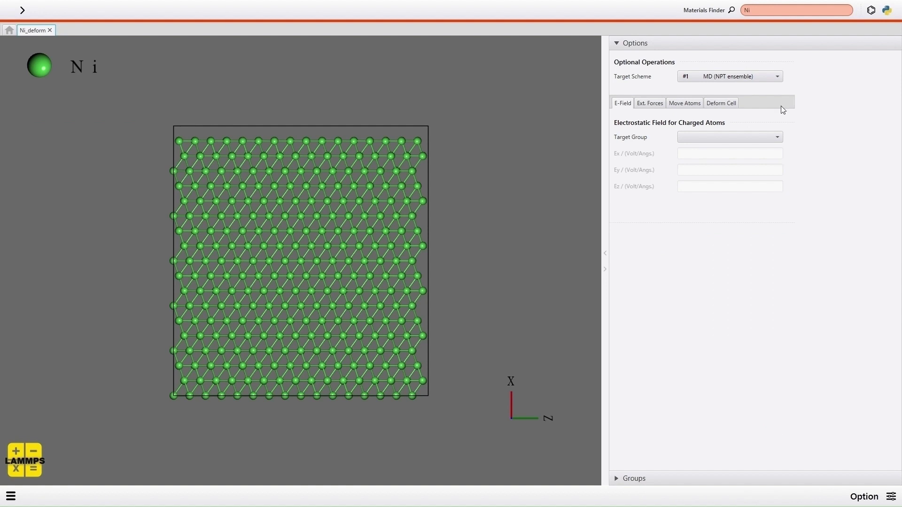
{"action": "left_click", "coordinate": [778, 77]}
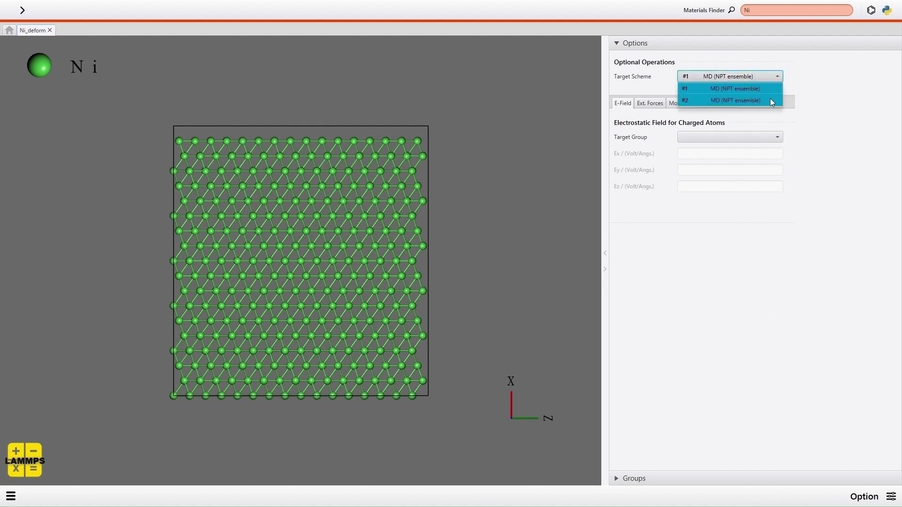
{"action": "left_click", "coordinate": [771, 98]}
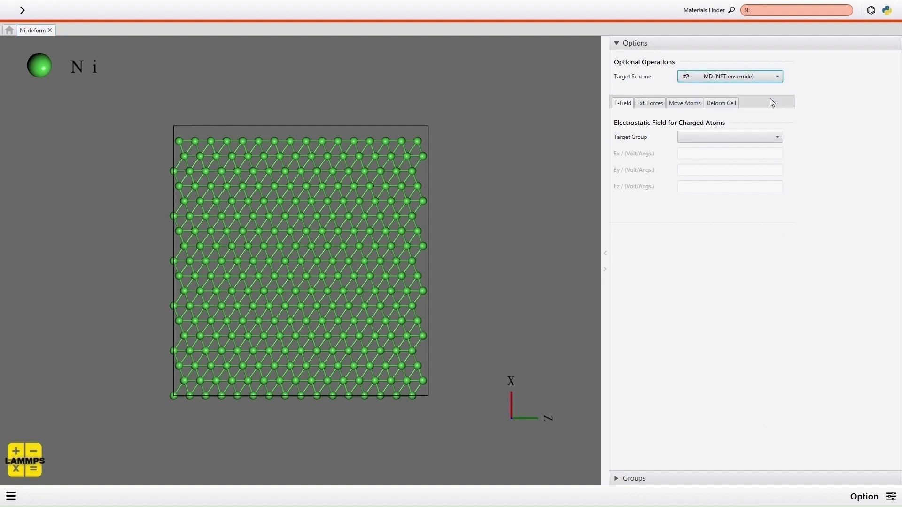
Step: Deform the cell for group all at 0.001 Å/ps along a
{"action": "left_click", "coordinate": [730, 106]}
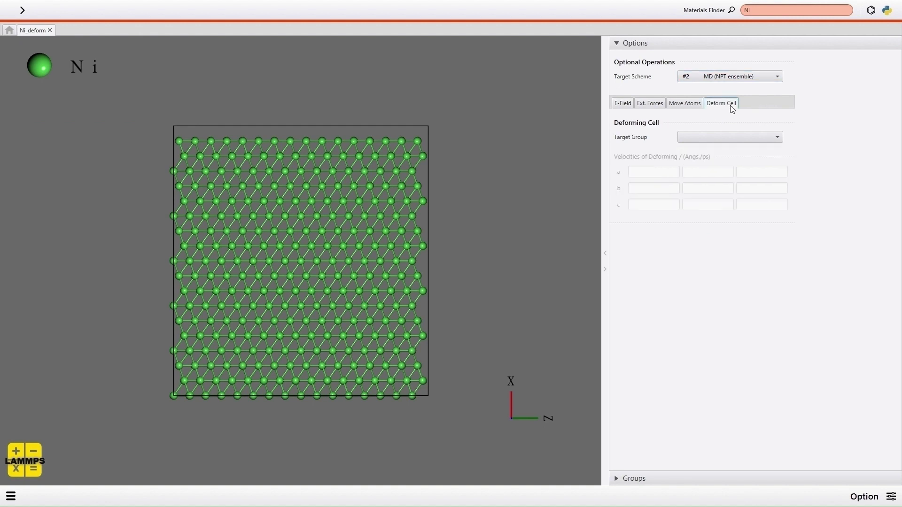
{"action": "left_click", "coordinate": [723, 136]}
{"action": "left_click", "coordinate": [710, 161]}
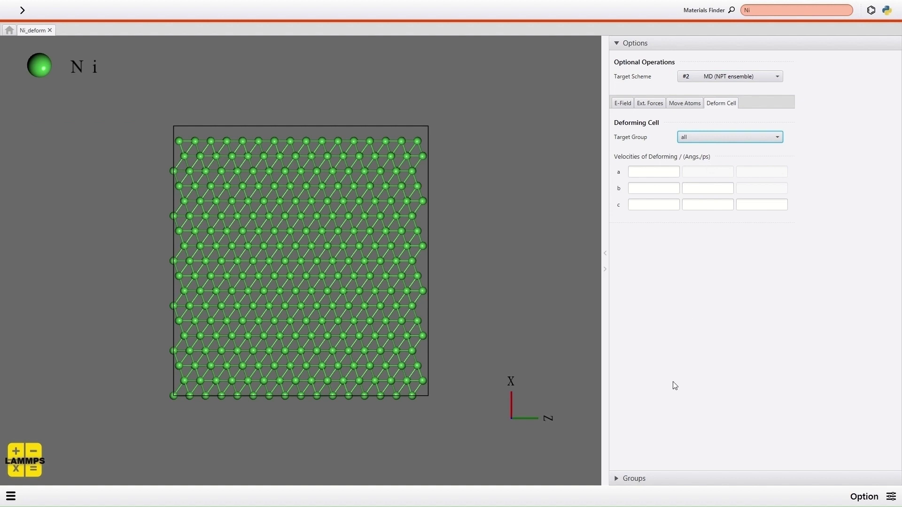
{"action": "left_click", "coordinate": [634, 479]}
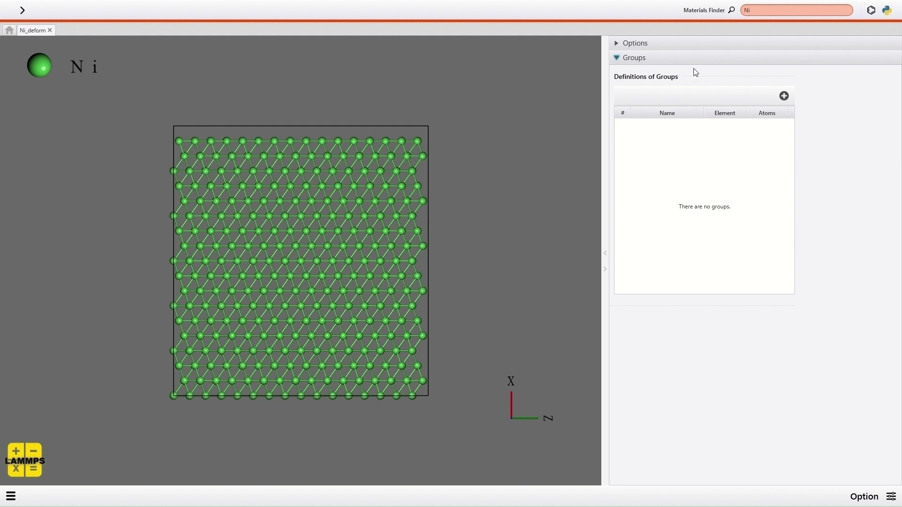
{"action": "left_click", "coordinate": [654, 43]}
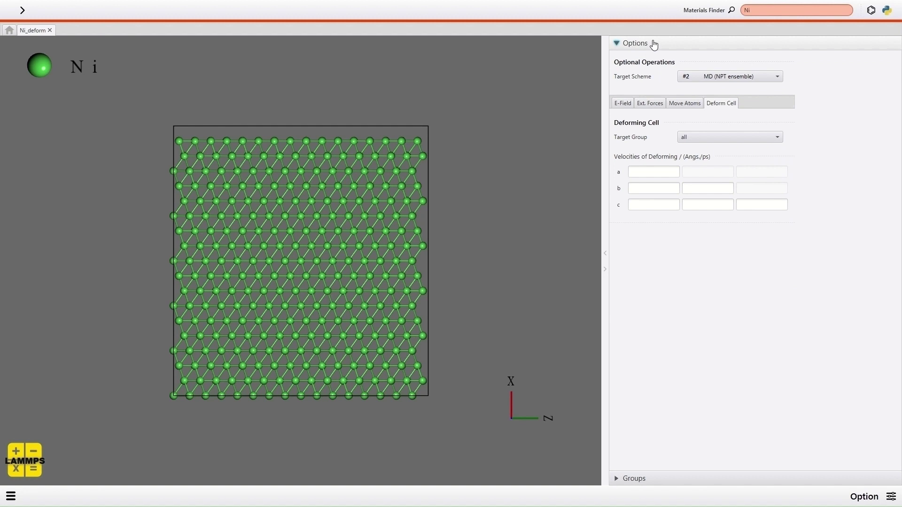
{"action": "left_click", "coordinate": [652, 170]}
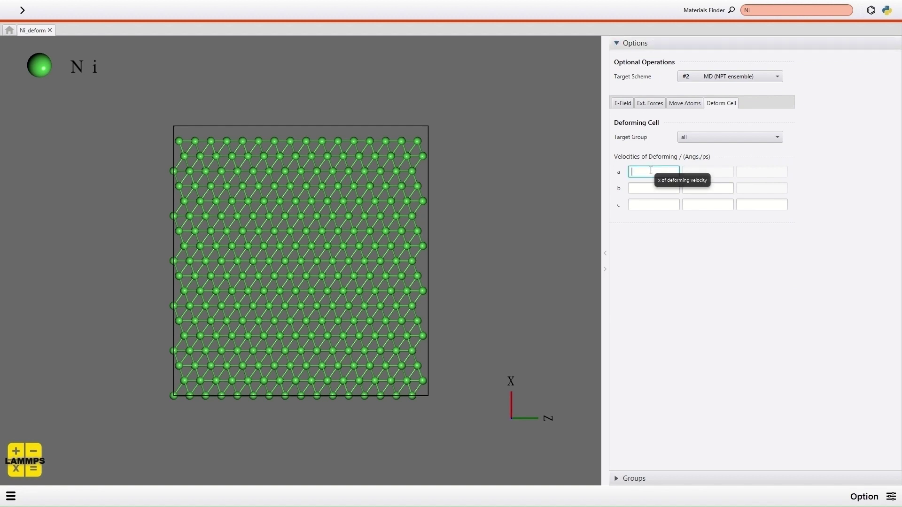
{"action": "type", "text": "0.001"}
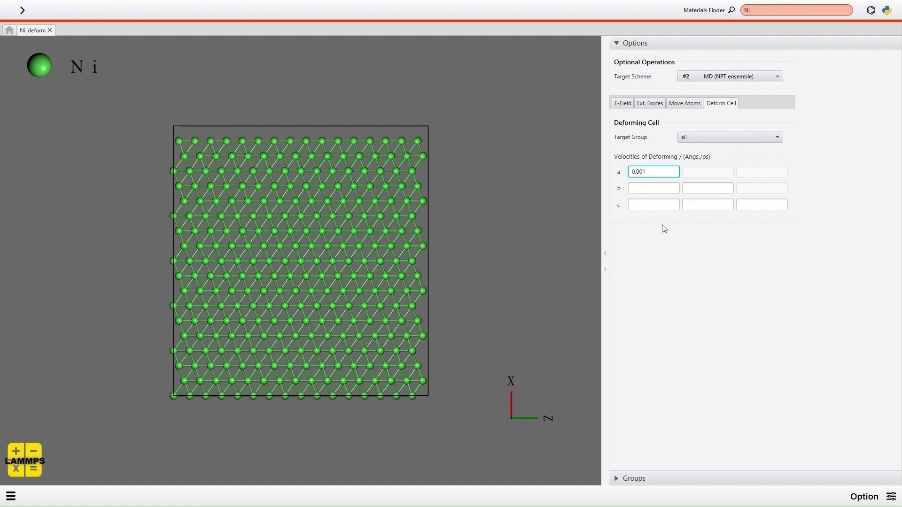
{"action": "left_click", "coordinate": [891, 496]}
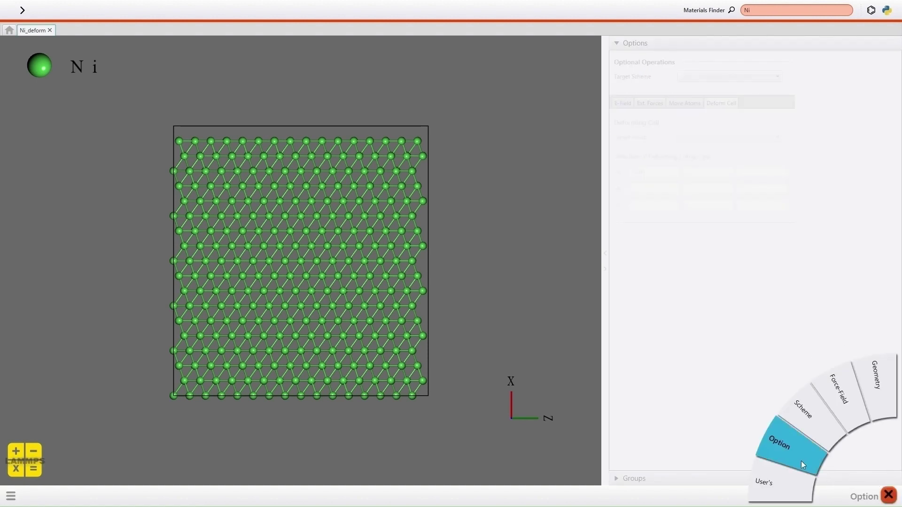
Step: Add per-atom stress compute, reduce-sum and sigma_xx variable lines to the user input
{"action": "left_click", "coordinate": [787, 481]}
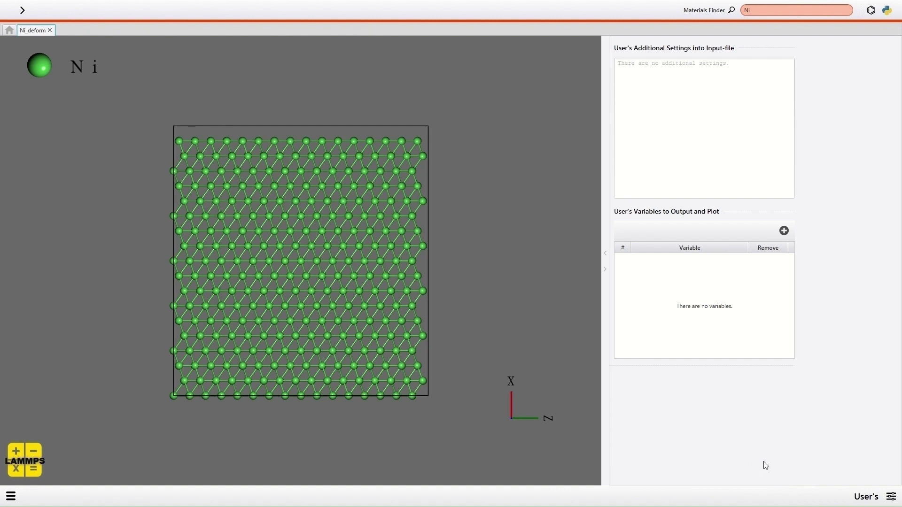
{"action": "left_click", "coordinate": [715, 160]}
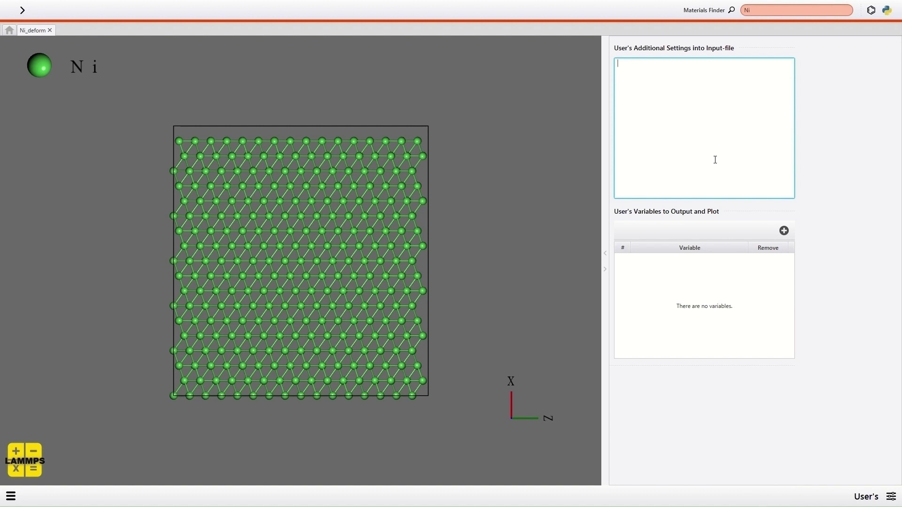
{"action": "type", "text": "compute peratom all stress/atom NULL compute sxx all "}
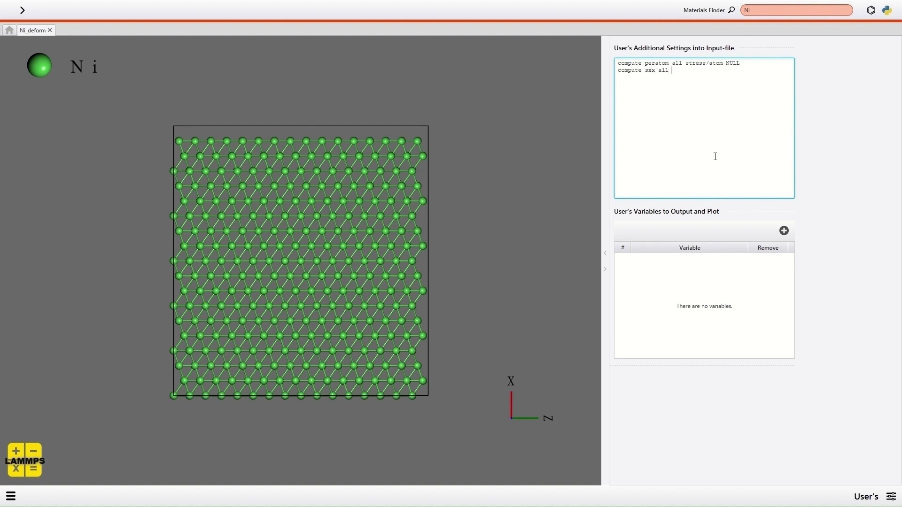
{"action": "type", "text": "reduce sum"}
{"action": "type", "text": " c_peratom[1] "}
{"action": "type", "text": "variable sigma_xx e"}
{"action": "type", "text": "qual"}
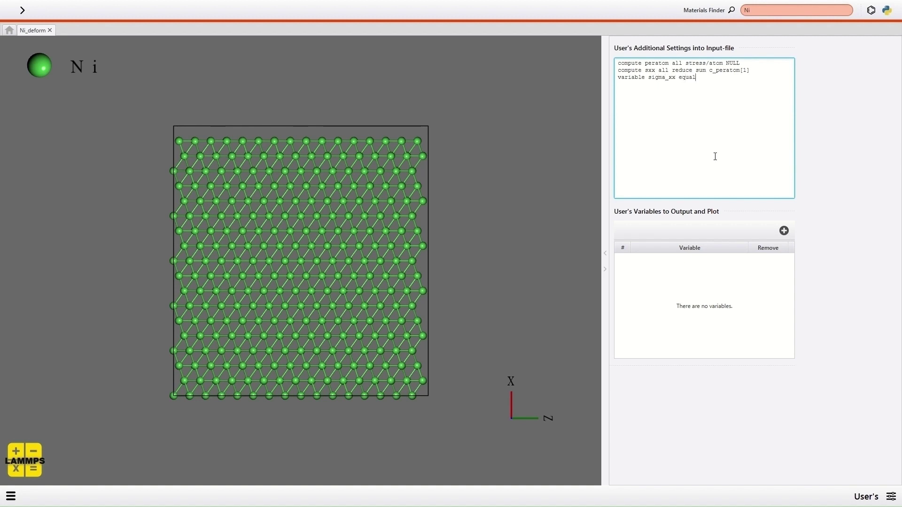
{"action": "type", "text": " c_sxx/vol/10000"}
Step: Add v_sigma_xx as a new output variable to plot
{"action": "left_click", "coordinate": [784, 230]}
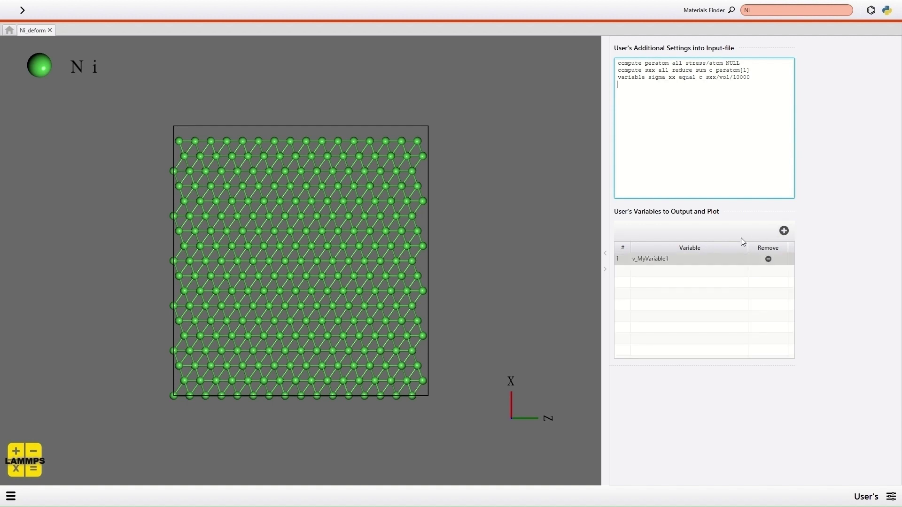
{"action": "double_click", "coordinate": [673, 258]}
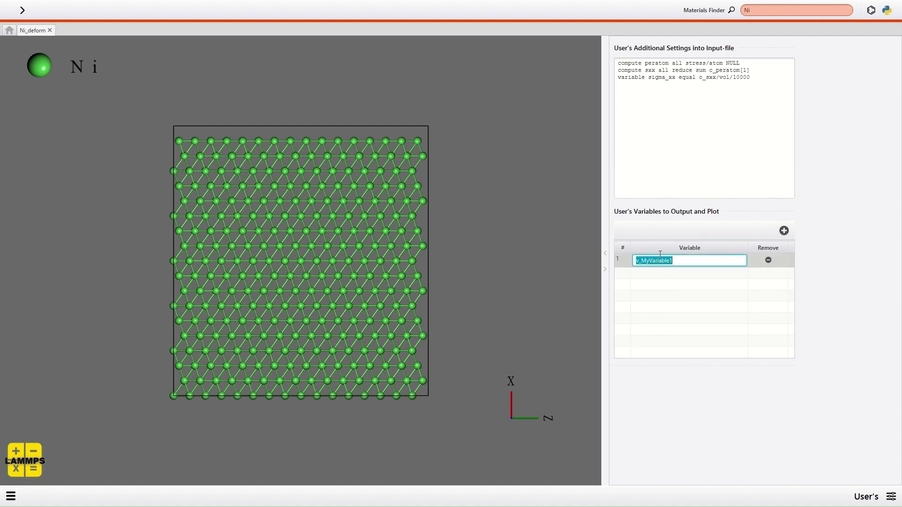
{"action": "type", "text": "v_sigma_xx"}
{"action": "key", "text": "Return"}
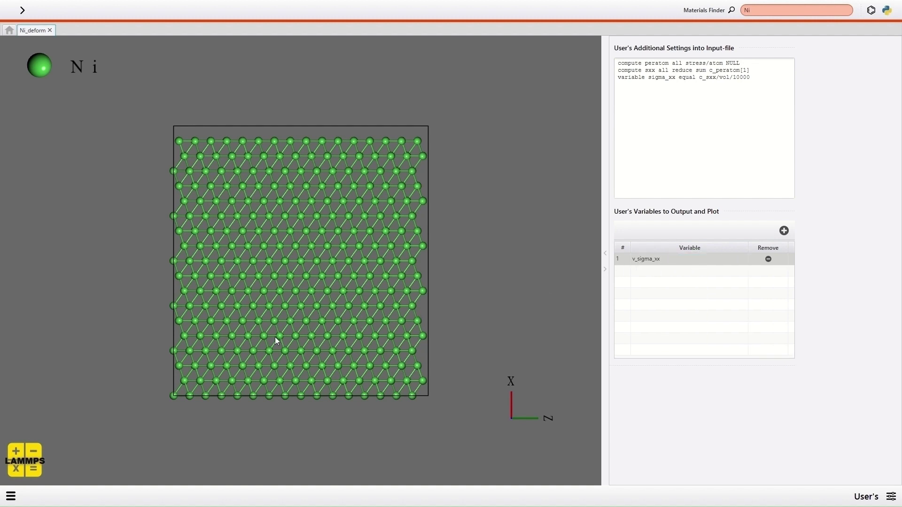
{"action": "left_click", "coordinate": [10, 497]}
Step: Start the run and change SCHEME-2's NPT fix from 'iso 1.0 1.0 1.0' to 'y 0 0 1 z 0 0 1'
{"action": "left_click", "coordinate": [58, 331]}
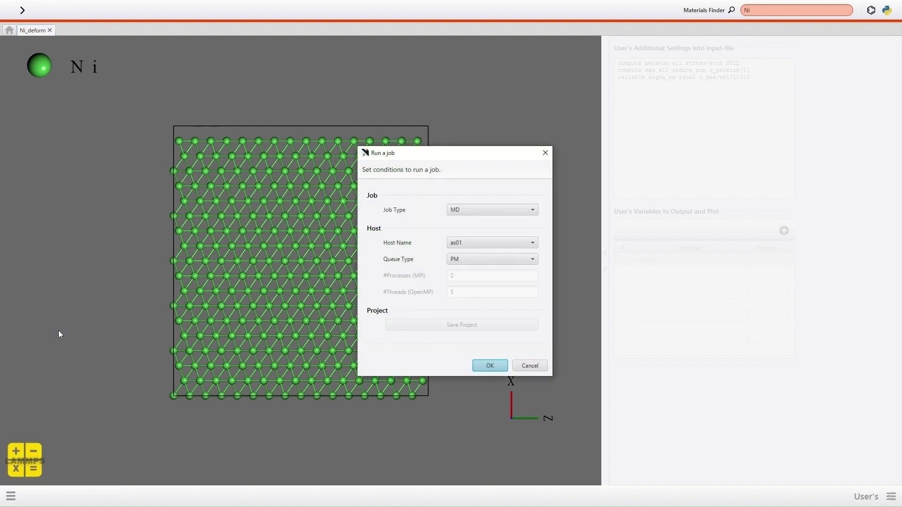
{"action": "left_click", "coordinate": [485, 370]}
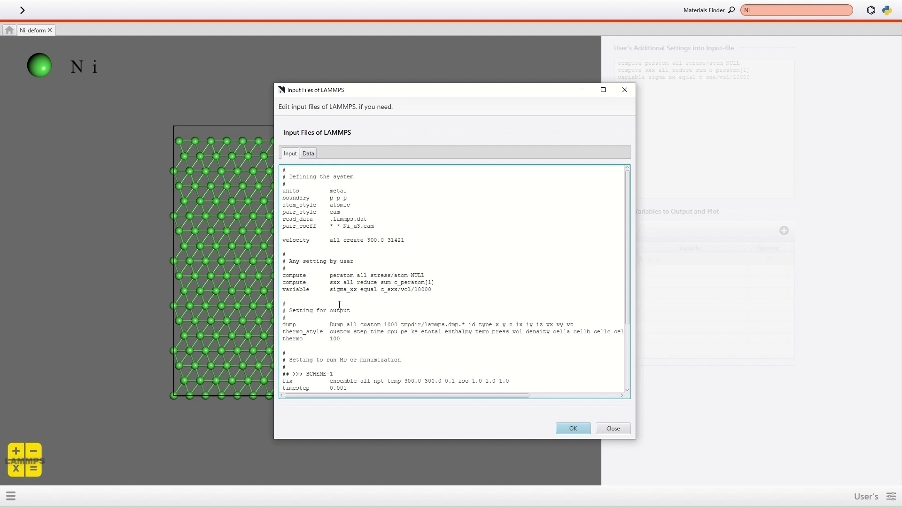
{"action": "scroll", "coordinate": [339, 305], "scroll_direction": "down", "scroll_amount": 4}
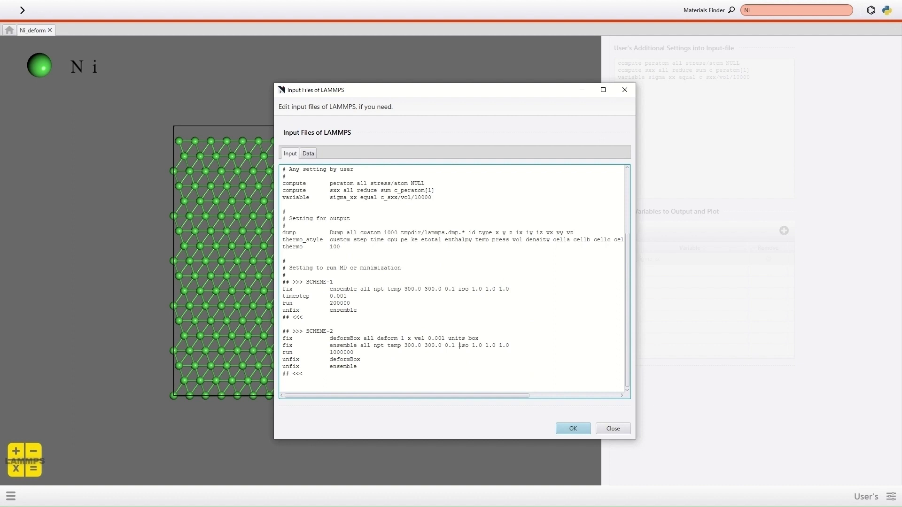
{"action": "left_click_drag", "start_coordinate": [459, 346], "coordinate": [515, 347]}
{"action": "type", "text": "y 0 0 1 z 0 0 1"}
{"action": "left_click", "coordinate": [572, 428]}
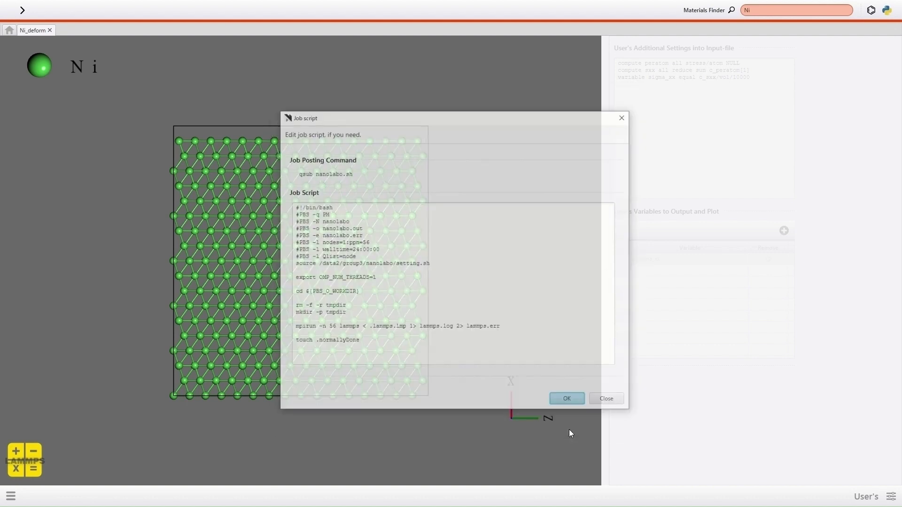
Step: Submit the Ni_deform job script so the LAMMPS run executes on server as01
{"action": "left_click", "coordinate": [567, 403]}
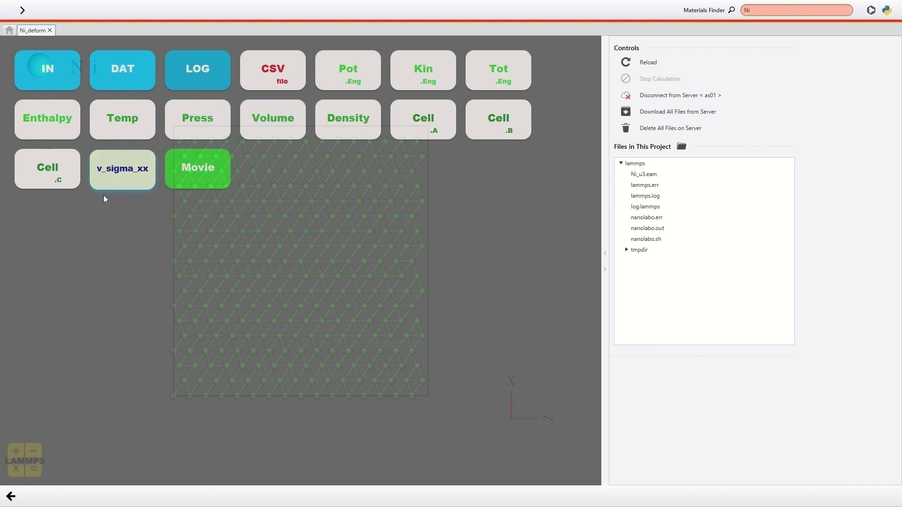
Step: Plot v_sigma_xx against time, showing the stress rising linearly after 200 ps
{"action": "left_click", "coordinate": [131, 185]}
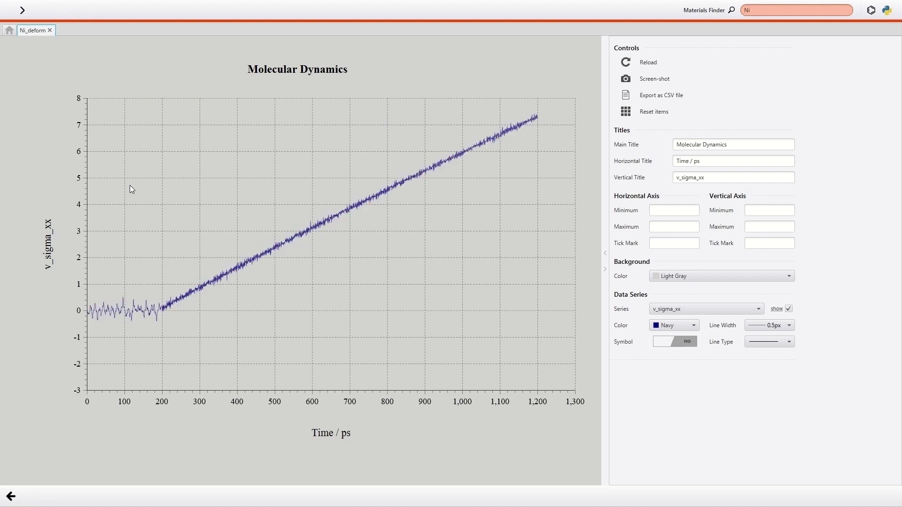